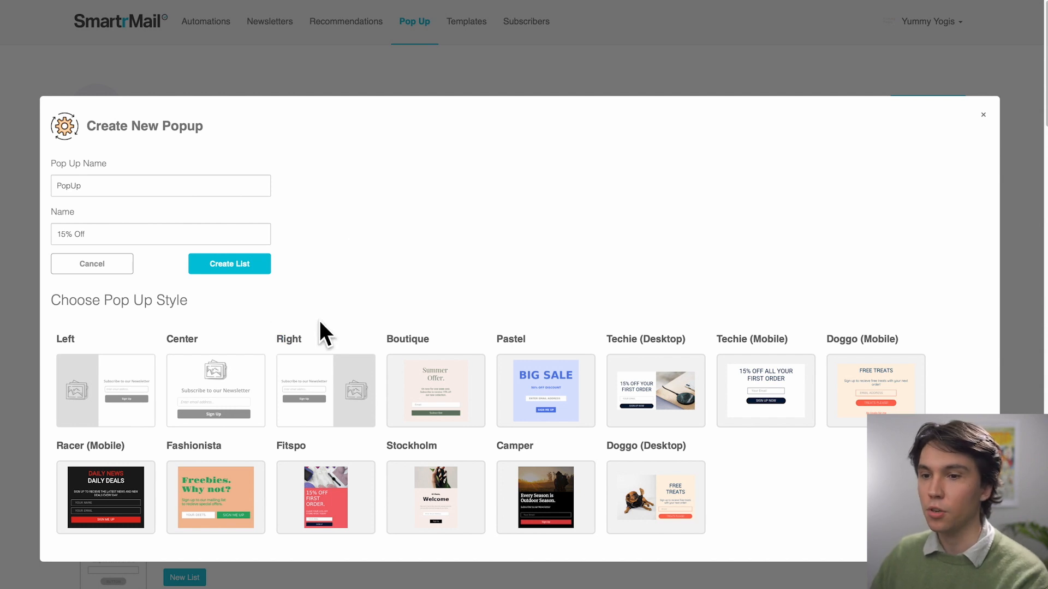
Create the 15% Off entry list and pick the Techie (Desktop) pop-up style
{"action": "left_click", "coordinate": [258, 266]}
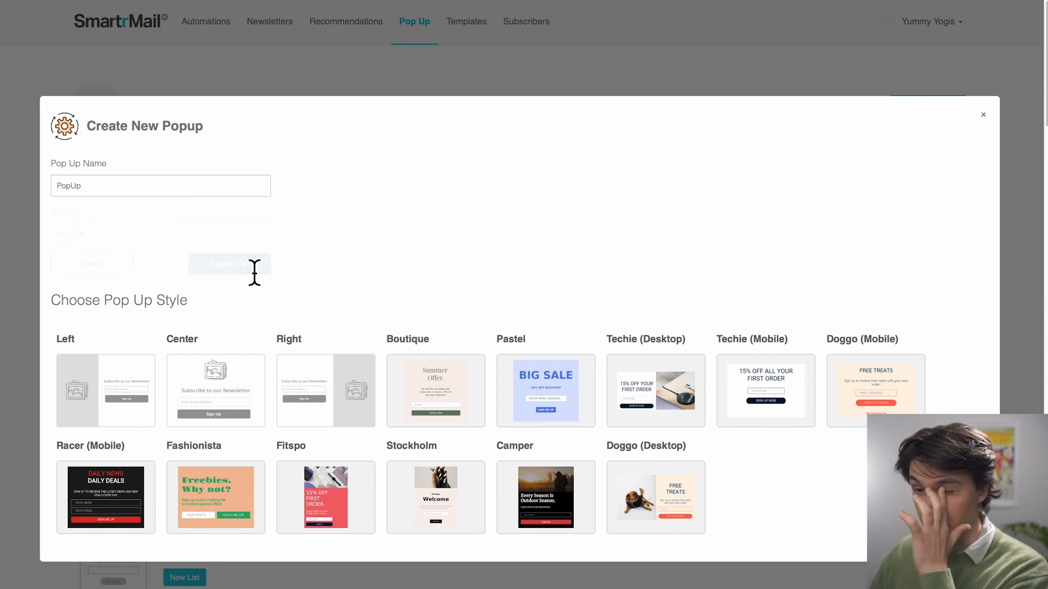
{"action": "left_click", "coordinate": [654, 390]}
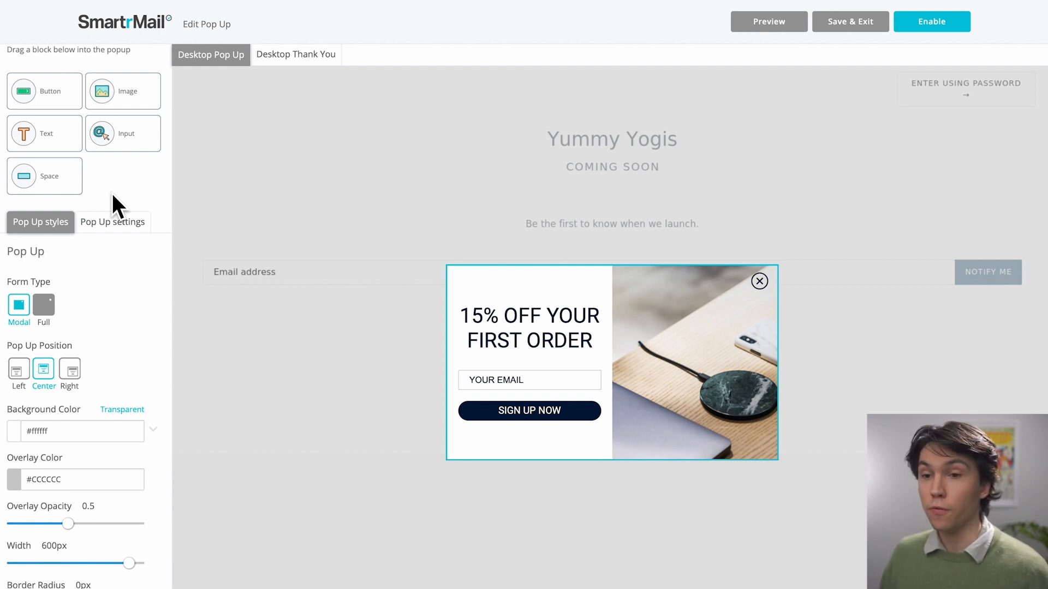
Change the pop-up headline to 'Sign up to our Newsletter for 15% OFF'
{"action": "left_click", "coordinate": [528, 351]}
{"action": "triple_click", "coordinate": [549, 351]}
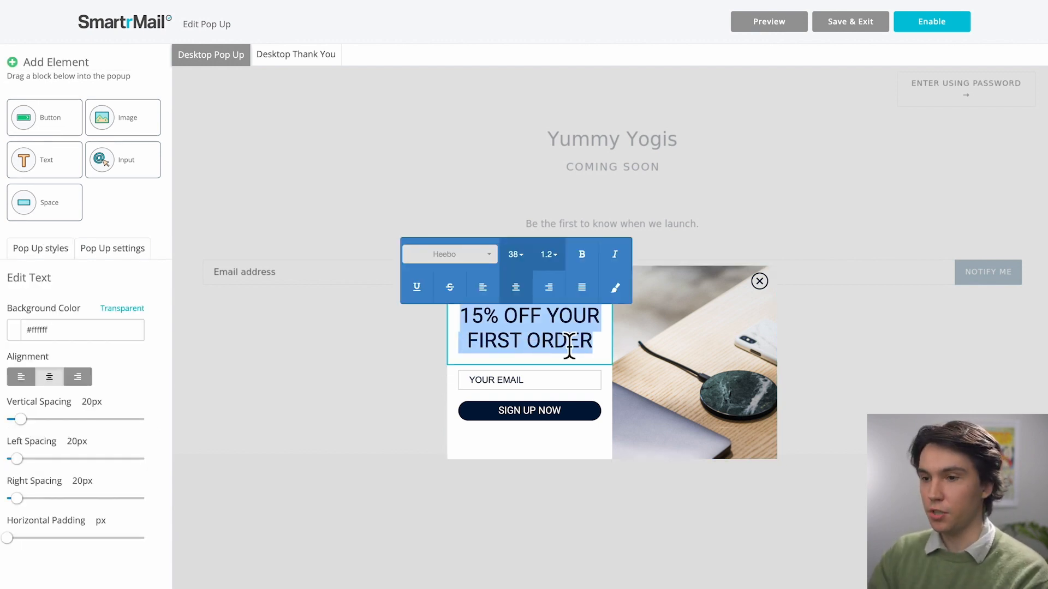
{"action": "type", "text": "Sing"}
{"action": "key", "text": "BackSpace"}
{"action": "key", "text": "BackSpace"}
{"action": "type", "text": "gn"}
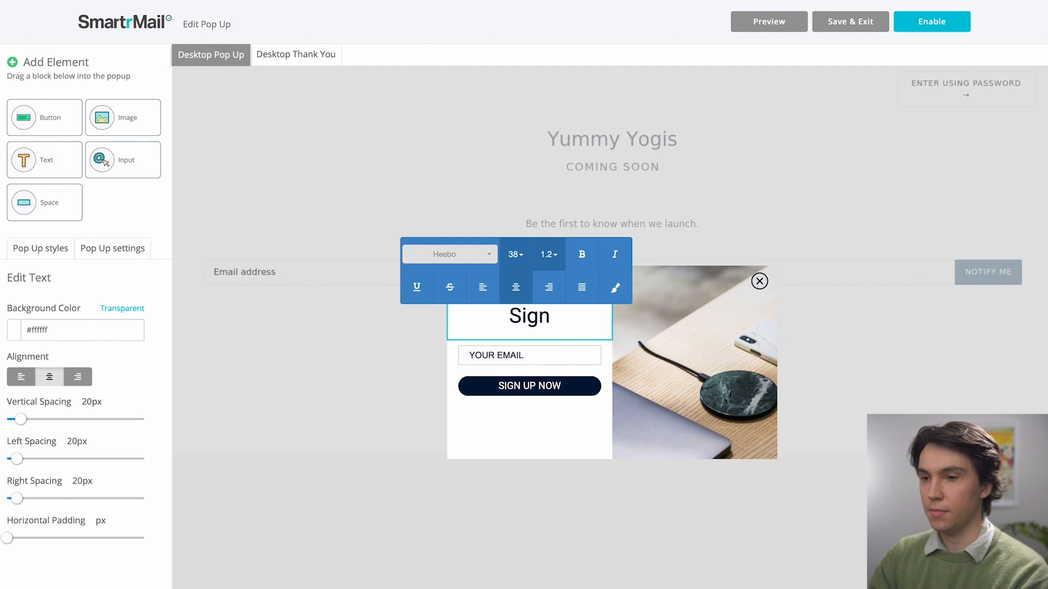
{"action": "type", "text": " up to our New"}
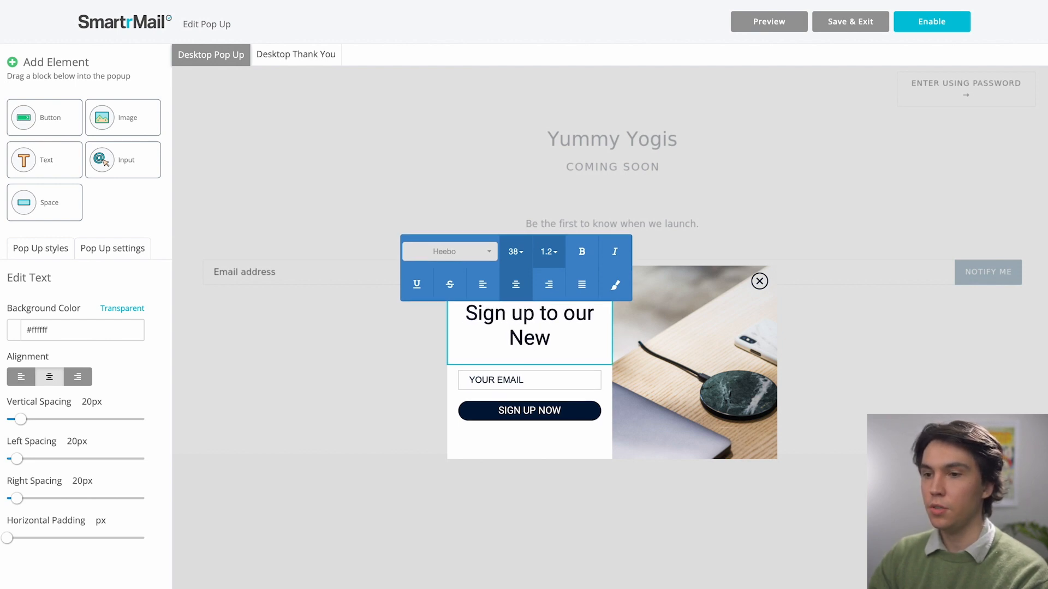
{"action": "type", "text": "sletter for"}
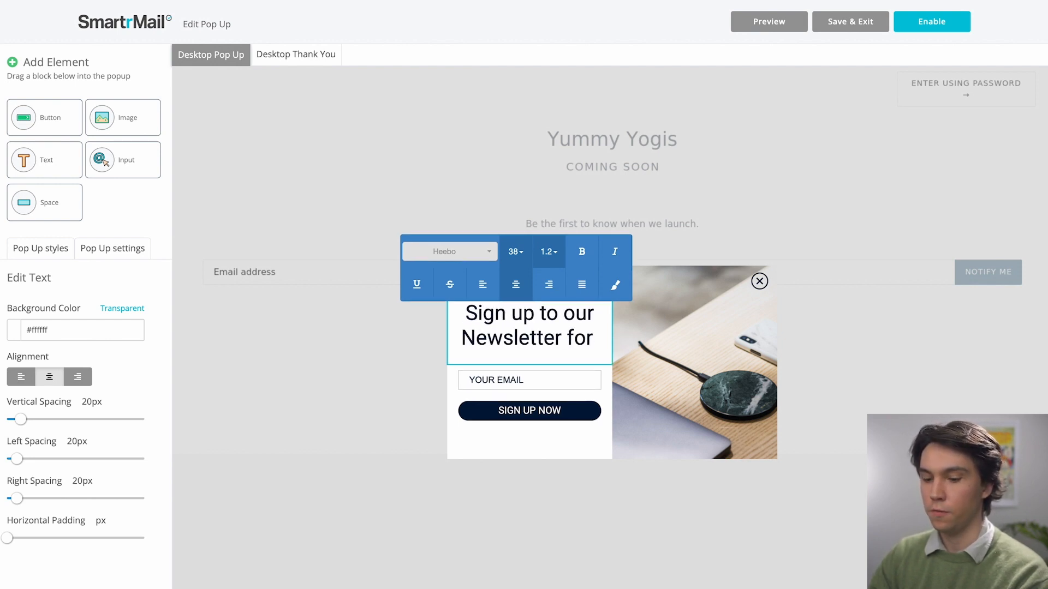
{"action": "type", "text": " 15% OFF"}
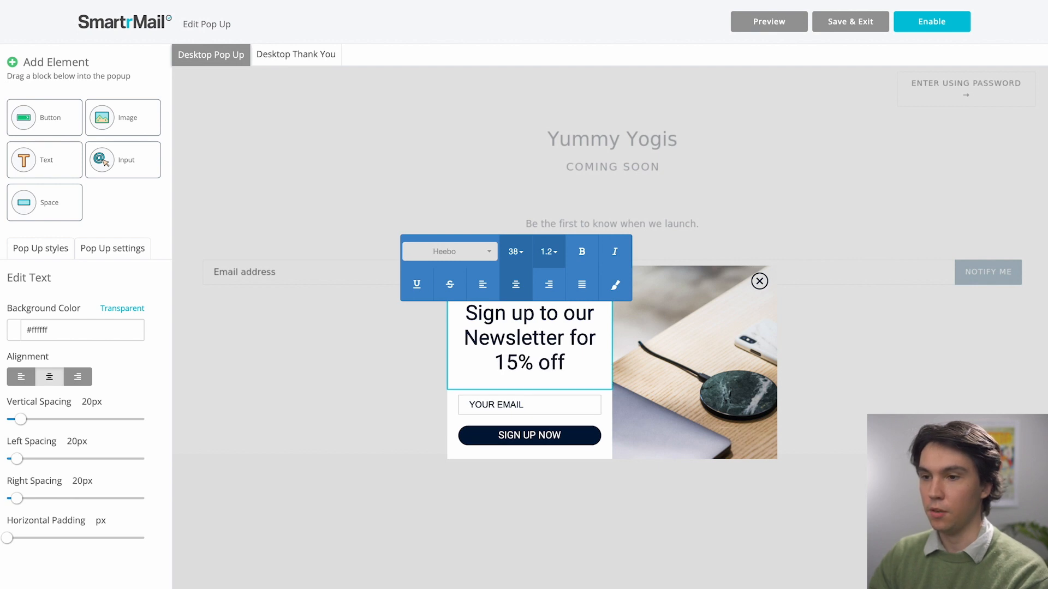
Add a First Name input field below YOUR EMAIL and bring up the Desktop Thank You page
{"action": "left_click", "coordinate": [524, 404]}
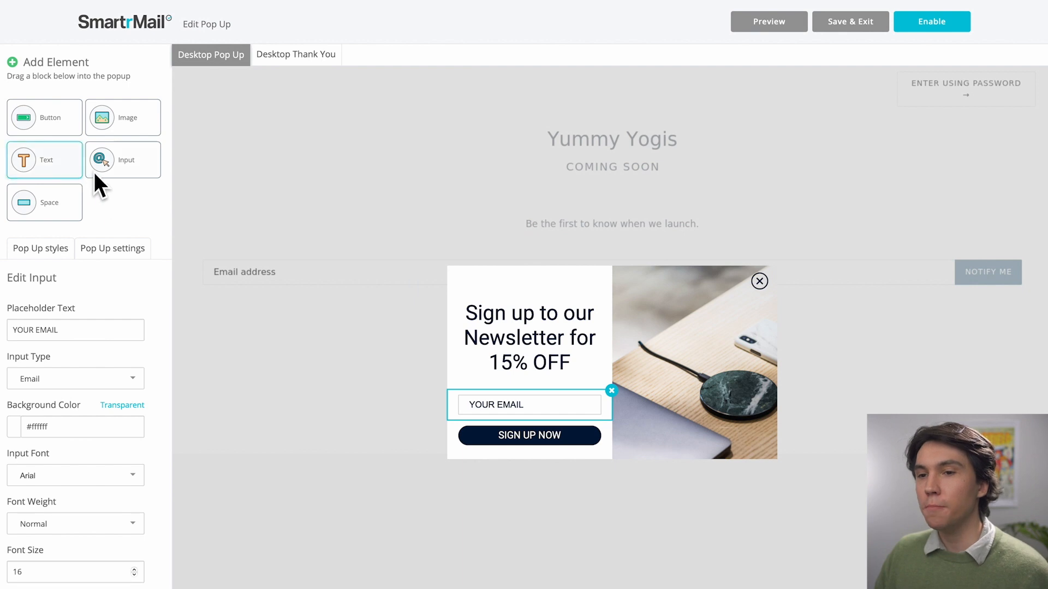
{"action": "left_click_drag", "start_coordinate": [114, 165], "coordinate": [548, 431]}
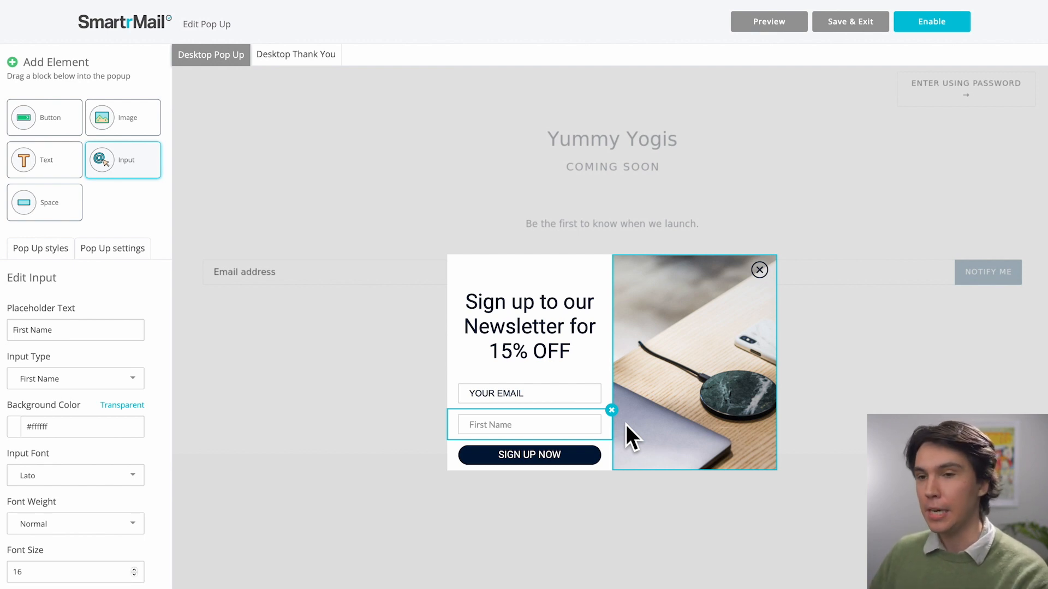
{"action": "left_click", "coordinate": [303, 55]}
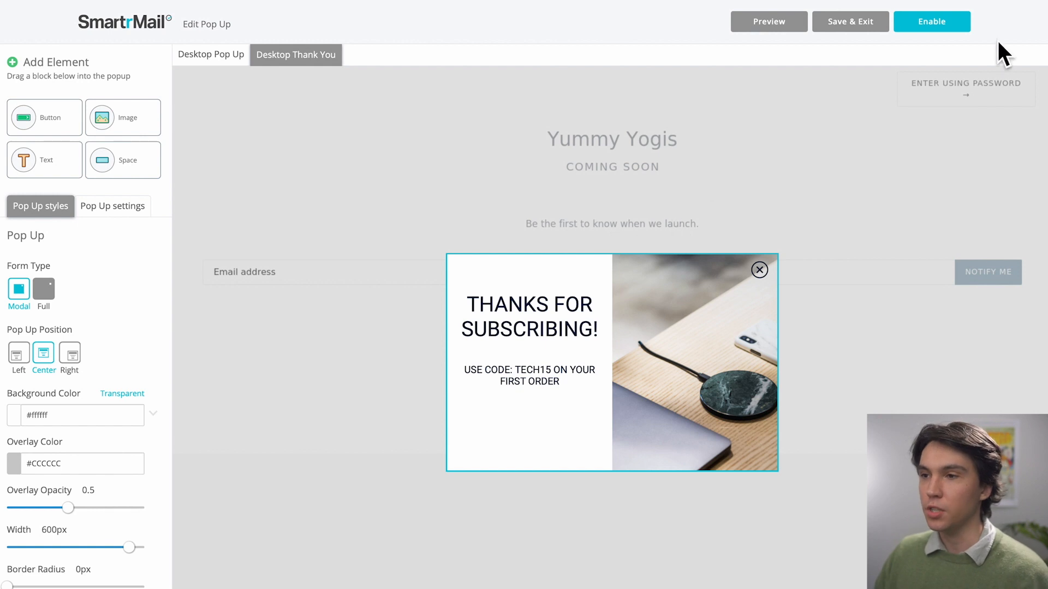
Enable the pop-up with a 10 Seconds delay, showing again once per week, and preview it
{"action": "left_click", "coordinate": [939, 27]}
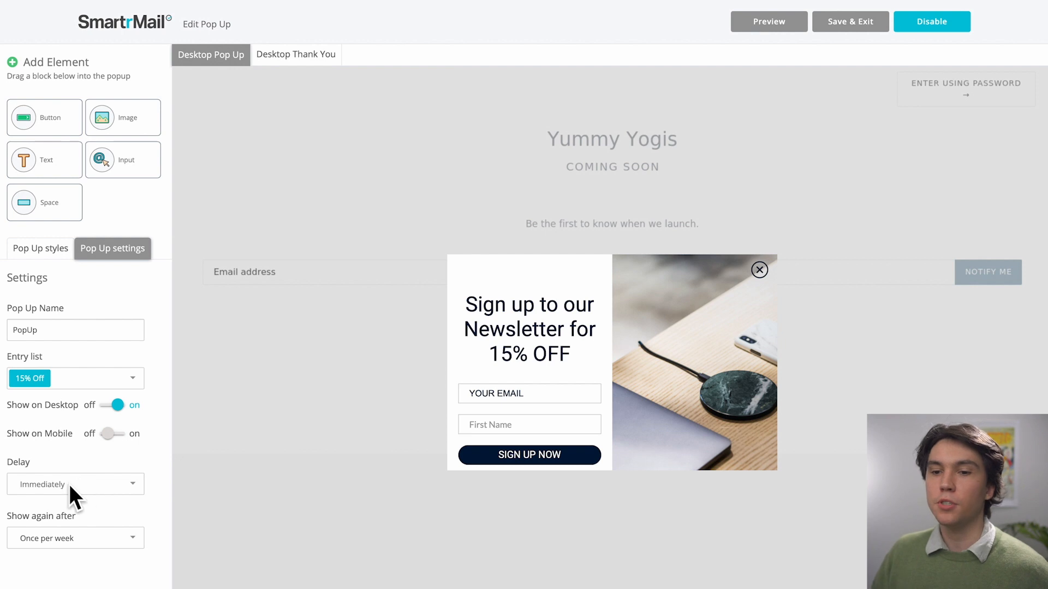
{"action": "left_click", "coordinate": [75, 484]}
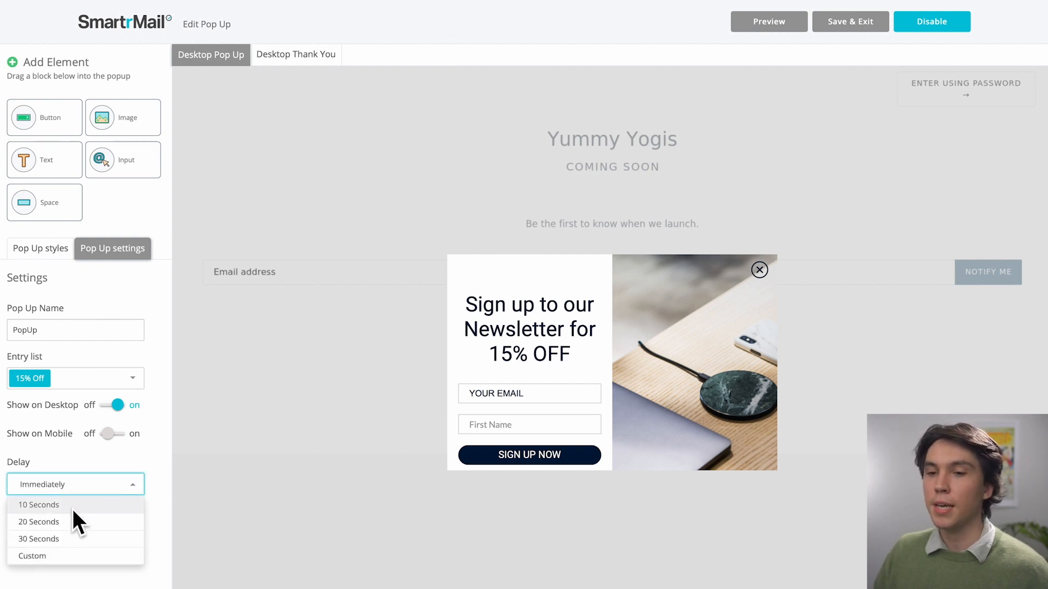
{"action": "left_click", "coordinate": [72, 507]}
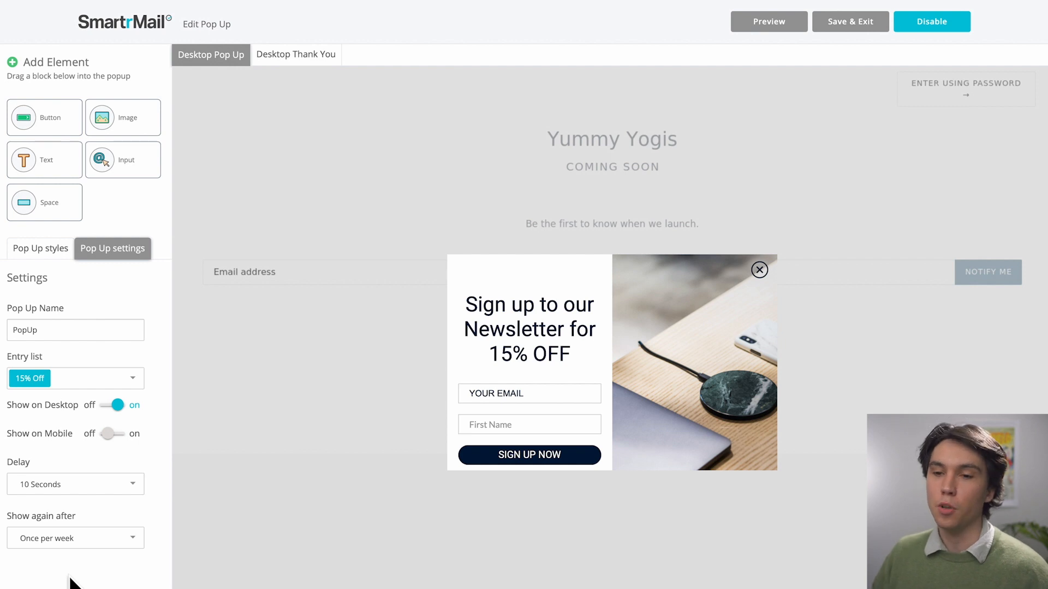
{"action": "left_click", "coordinate": [100, 543]}
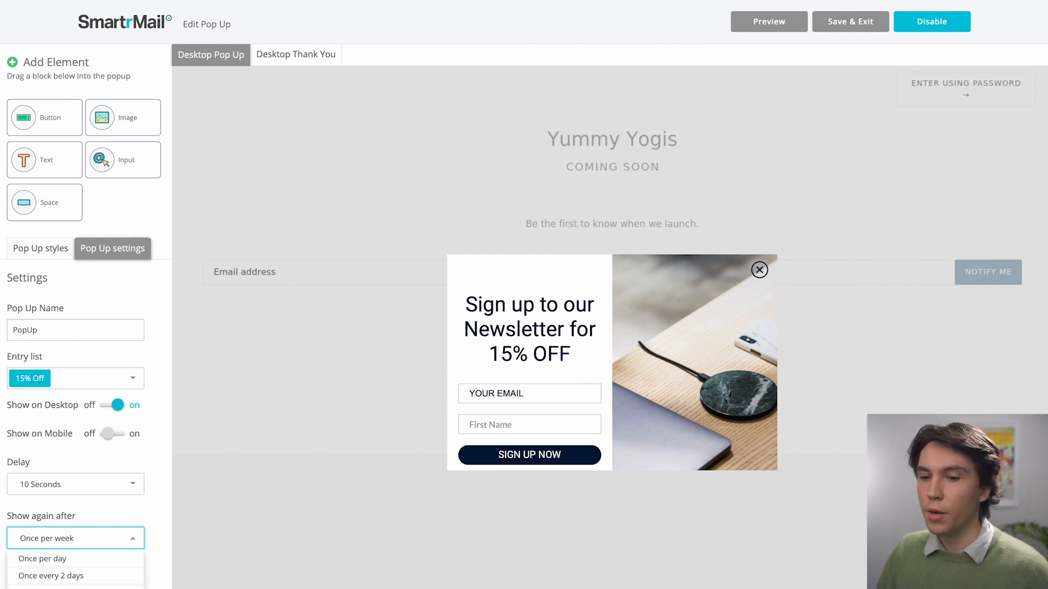
{"action": "left_click", "coordinate": [93, 506]}
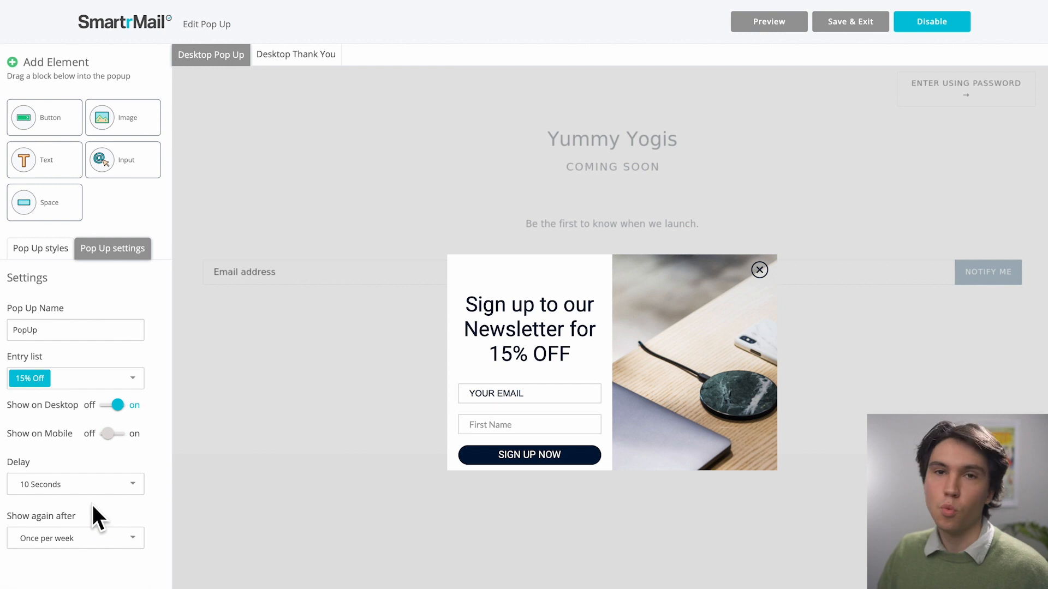
{"action": "left_click", "coordinate": [785, 23]}
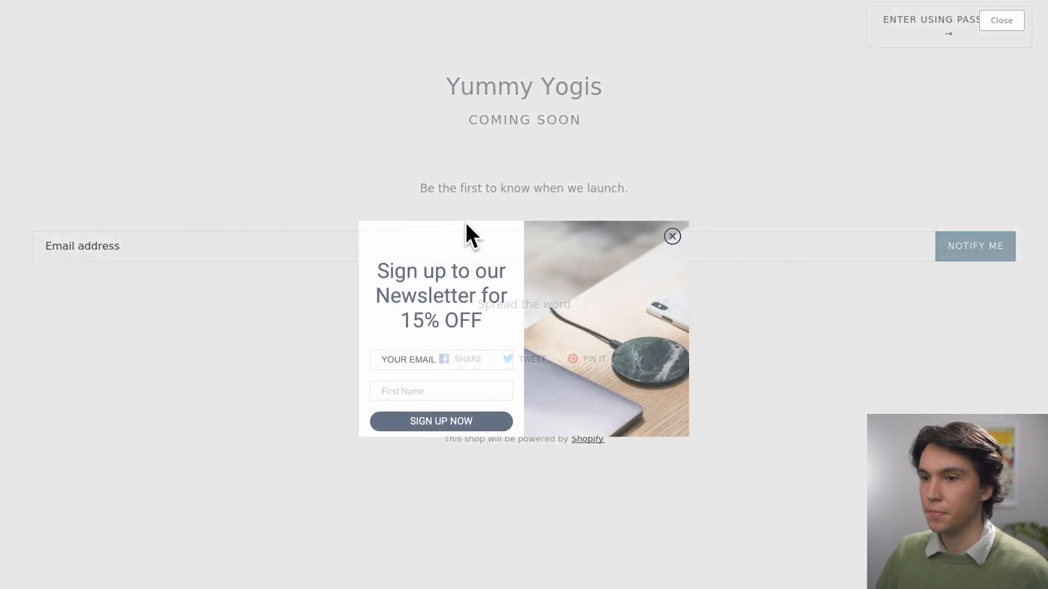
Sign up in the preview pop-up with an email and first name, then dismiss the TECH15 thank-you message
{"action": "left_click", "coordinate": [432, 369]}
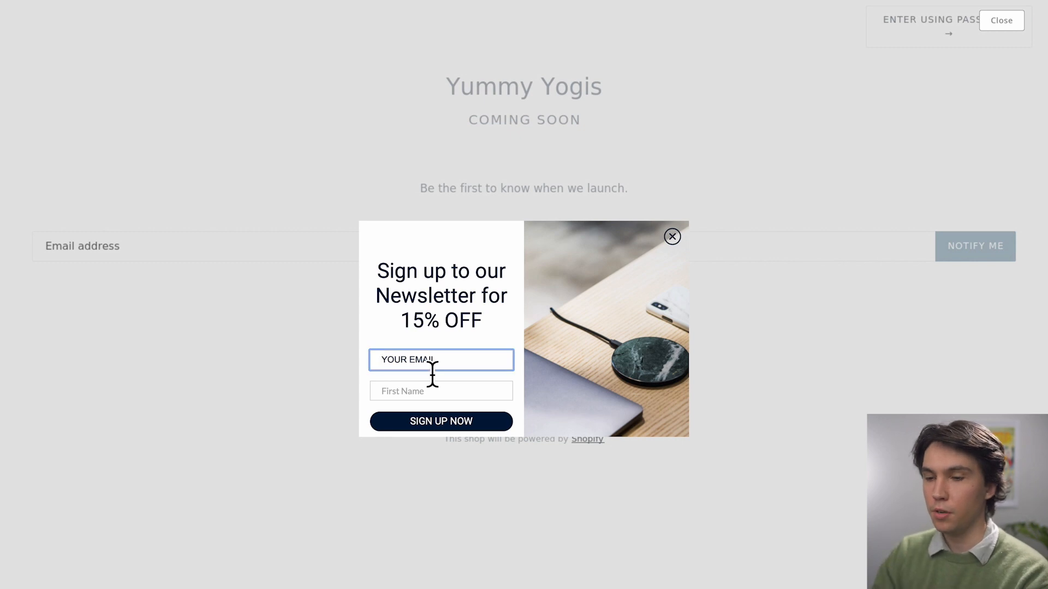
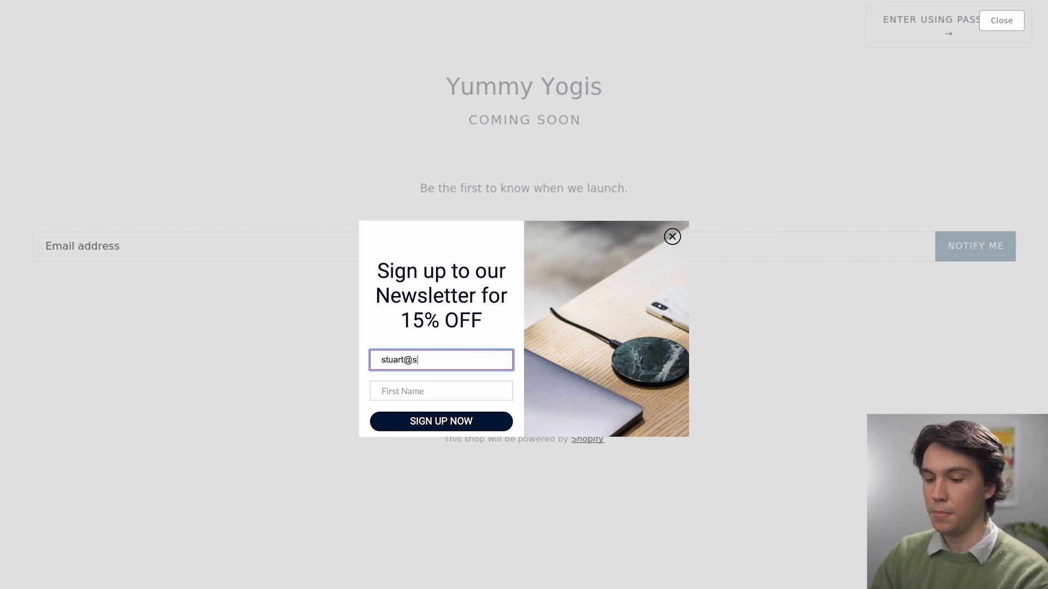
{"action": "key", "text": "Tab"}
{"action": "type", "text": "Stuart"}
{"action": "left_click", "coordinate": [438, 423]}
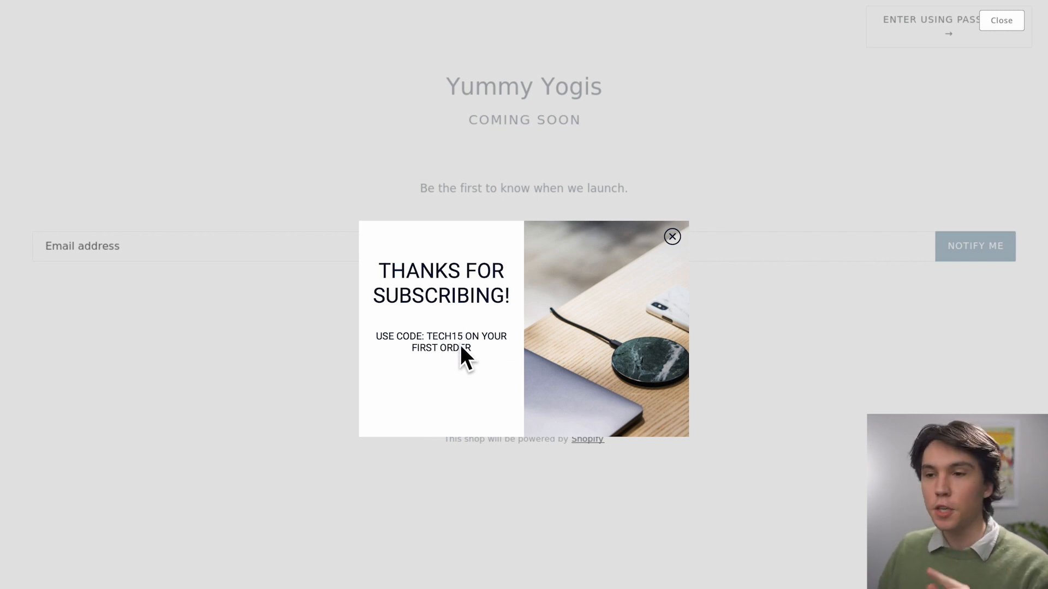
{"action": "left_click", "coordinate": [672, 236]}
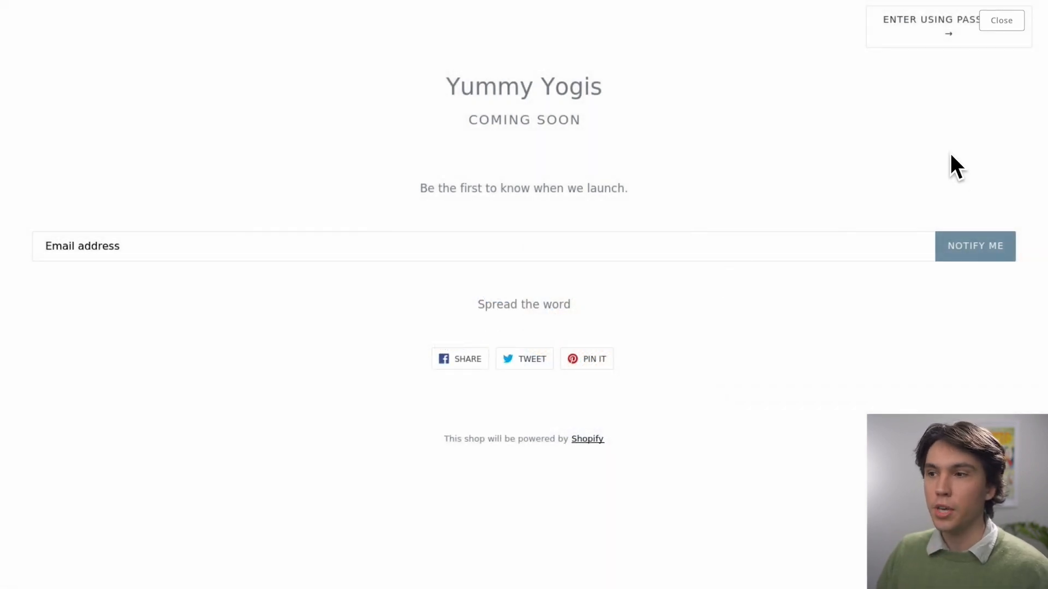
Leave the storefront preview and begin a new discount code under Shopify admin Discounts
{"action": "left_click", "coordinate": [1004, 22]}
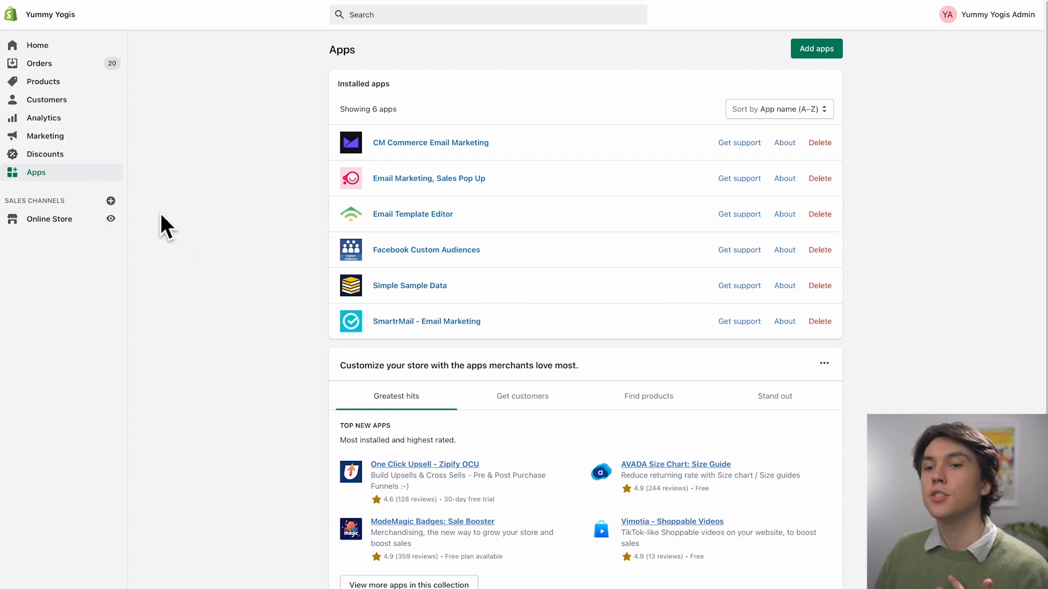
{"action": "left_click", "coordinate": [67, 154]}
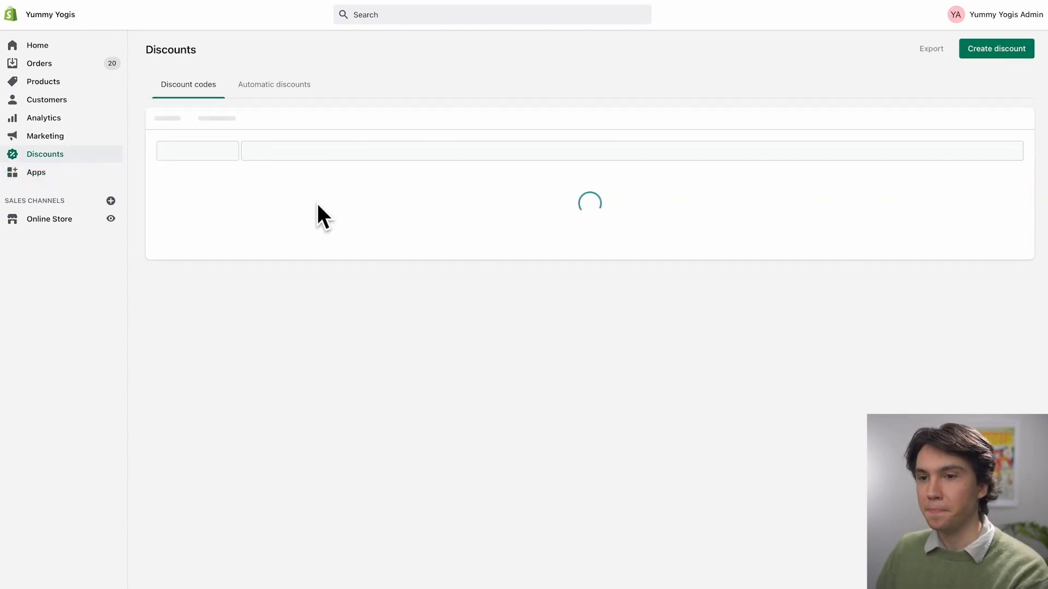
{"action": "left_click", "coordinate": [591, 336]}
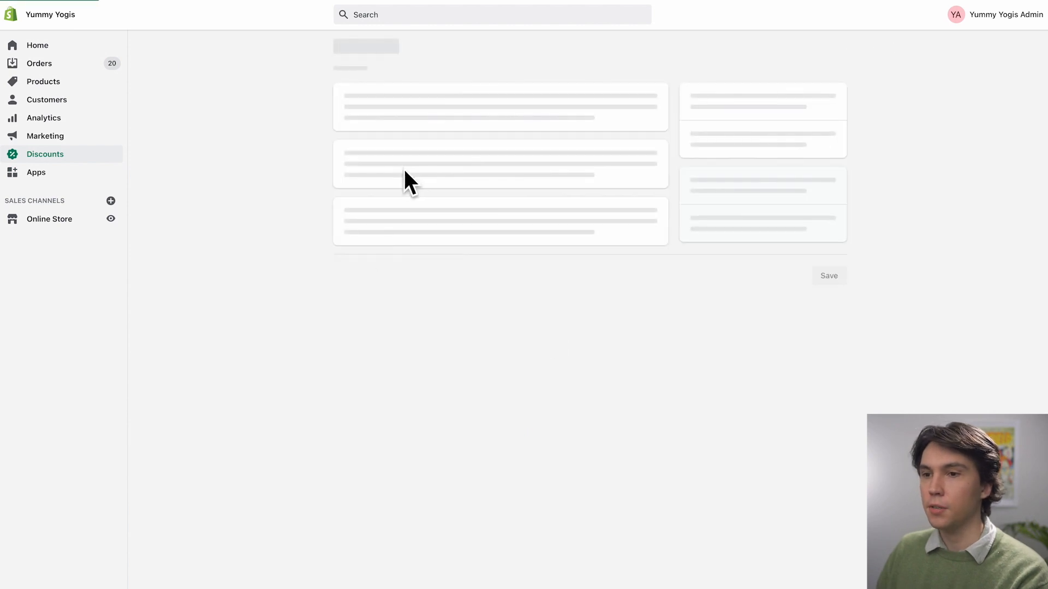
Enter TECH15 in capitals as the discount code
{"action": "type", "text": "Tech"}
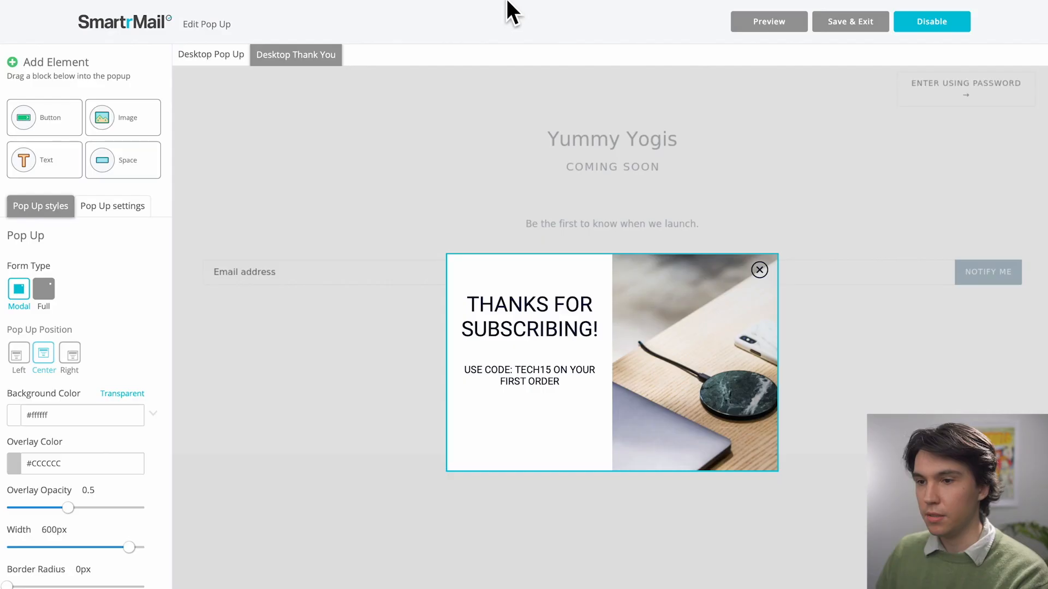
{"action": "mouse_move", "coordinate": [504, 7]}
{"action": "left_click", "coordinate": [501, 49]}
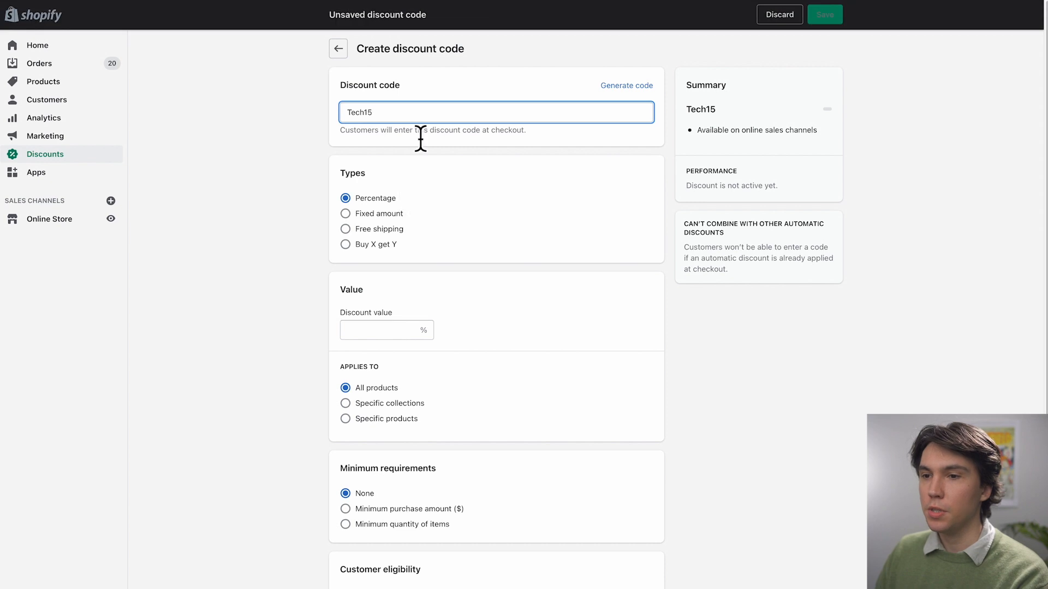
{"action": "left_click_drag", "start_coordinate": [421, 114], "coordinate": [333, 115]}
{"action": "double_click", "coordinate": [352, 115]}
{"action": "type", "text": "TECH15"}
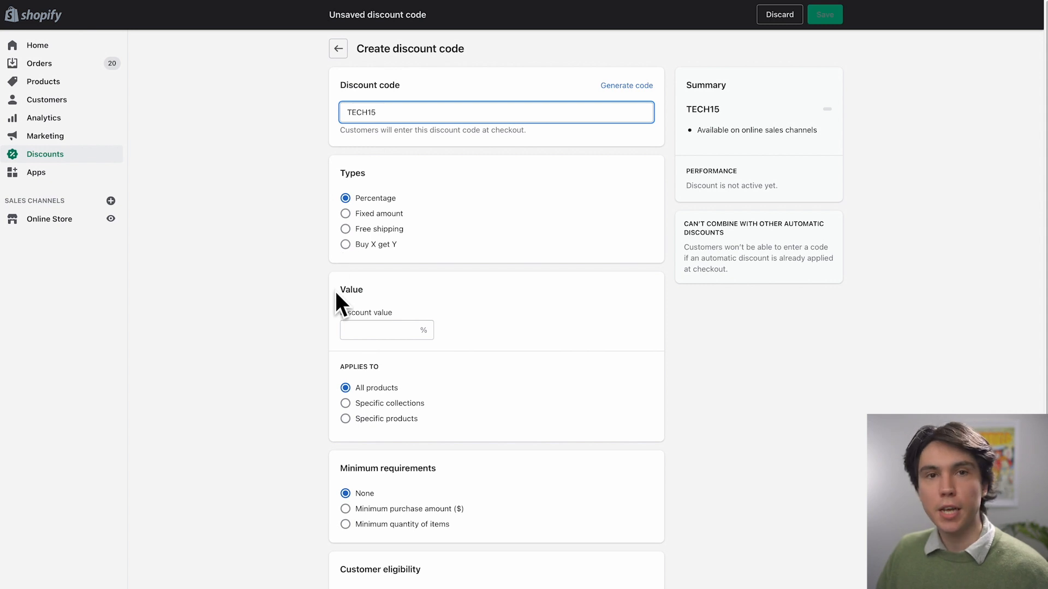
Give TECH15 a 15% discount value, limit it to one use per customer, and save it
{"action": "left_click", "coordinate": [367, 332]}
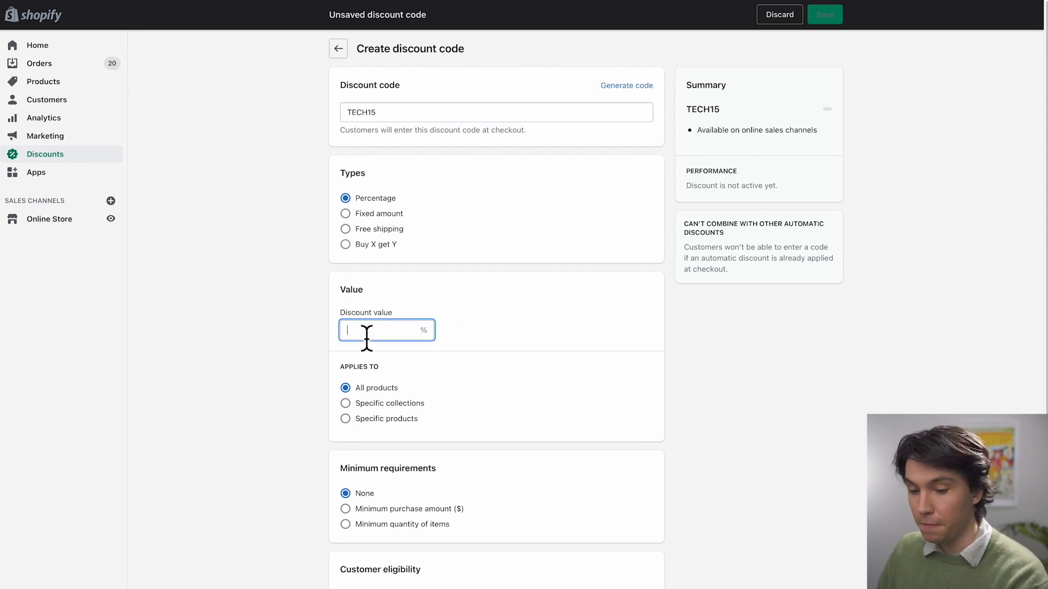
{"action": "type", "text": "15"}
{"action": "left_click", "coordinate": [486, 333]}
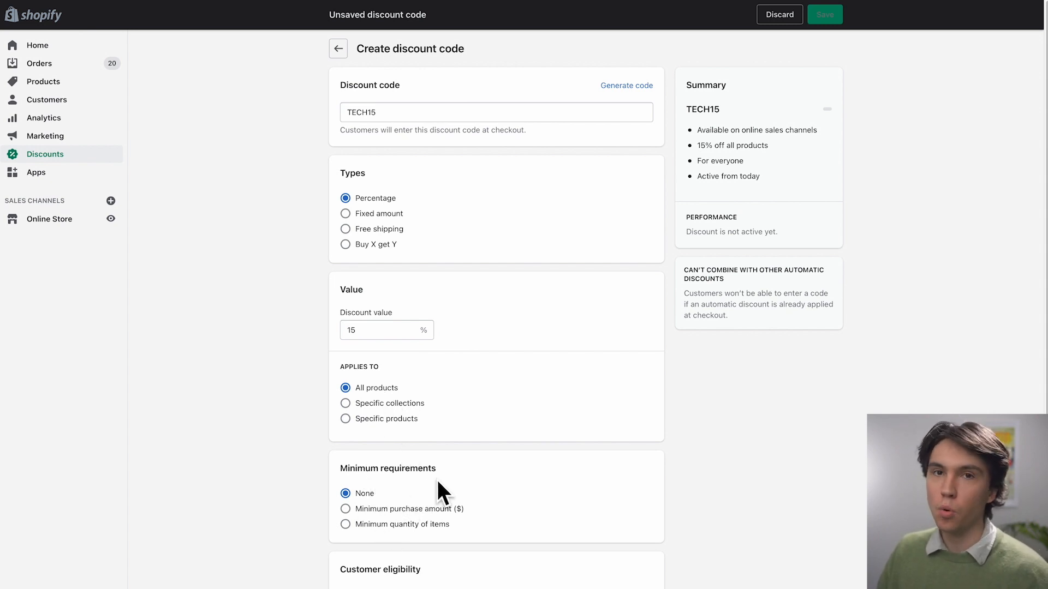
{"action": "scroll", "coordinate": [438, 481], "scroll_direction": "down", "scroll_amount": 2}
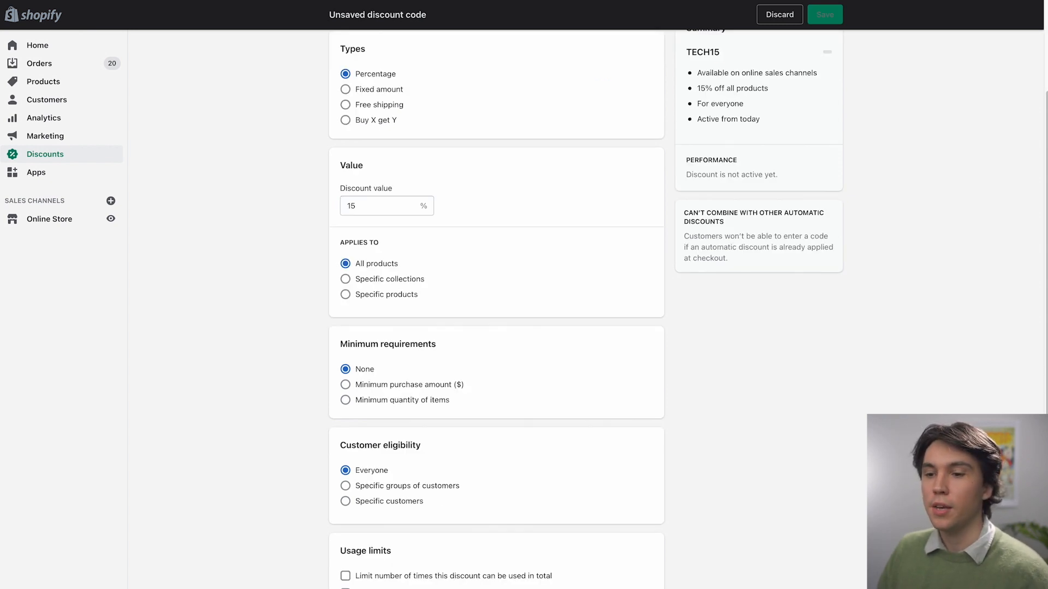
{"action": "left_click", "coordinate": [346, 588]}
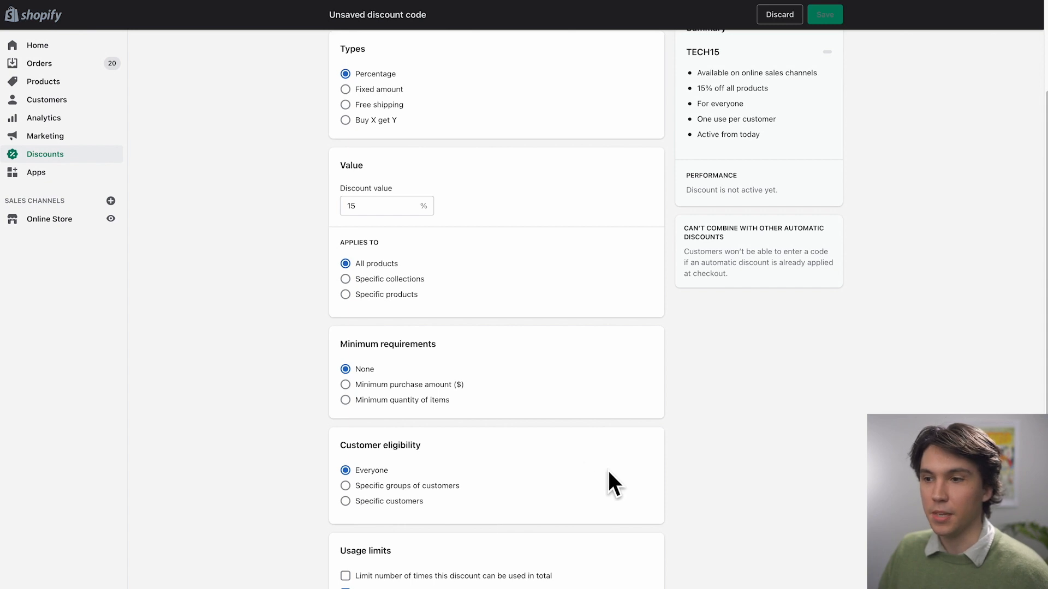
{"action": "scroll", "coordinate": [631, 470], "scroll_direction": "down", "scroll_amount": 1}
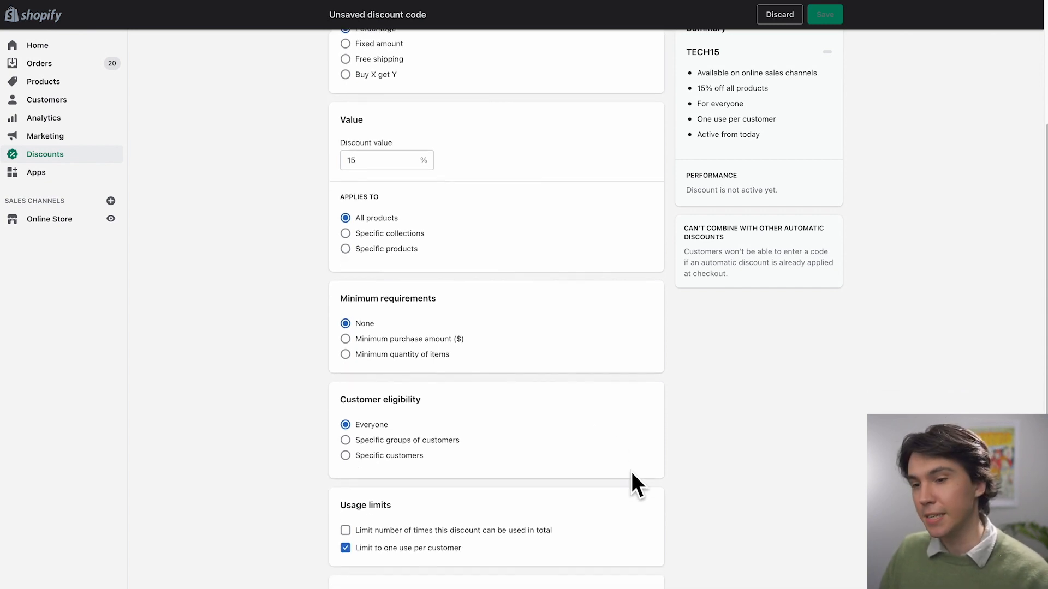
{"action": "scroll", "coordinate": [547, 410], "scroll_direction": "up", "scroll_amount": 2}
{"action": "scroll", "coordinate": [548, 410], "scroll_direction": "up", "scroll_amount": 1}
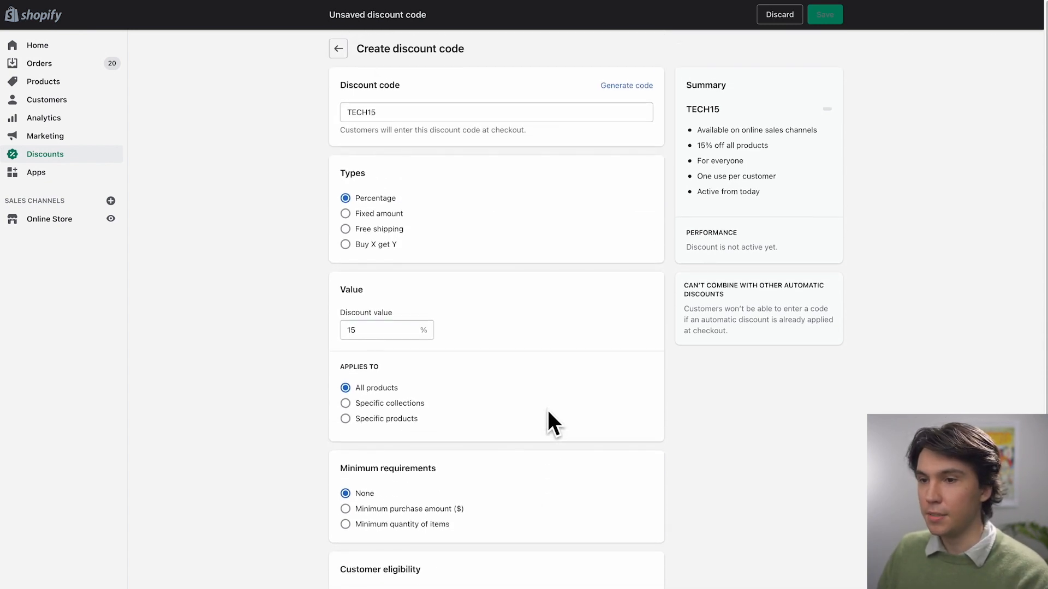
{"action": "scroll", "coordinate": [535, 423], "scroll_direction": "down", "scroll_amount": 5}
{"action": "left_click", "coordinate": [617, 588]}
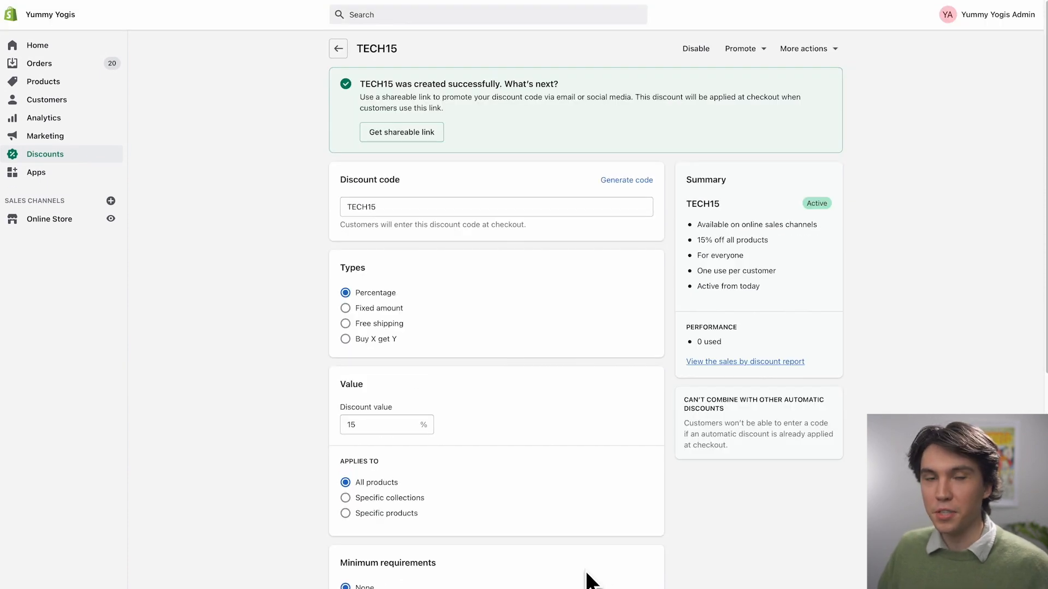